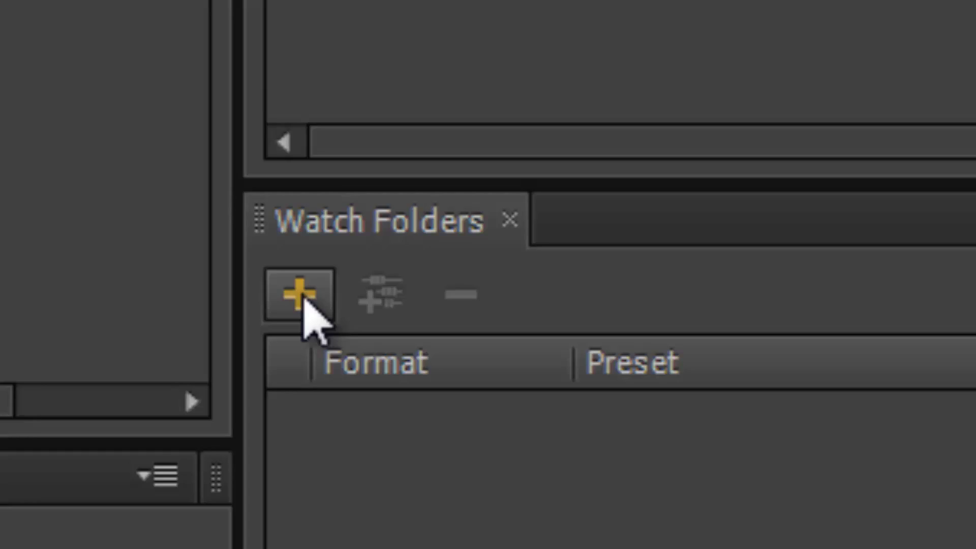
Add Tutorials > Media encoder cs6 > Watch folder as a new watch folder.
{"action": "left_click", "coordinate": [196, 244]}
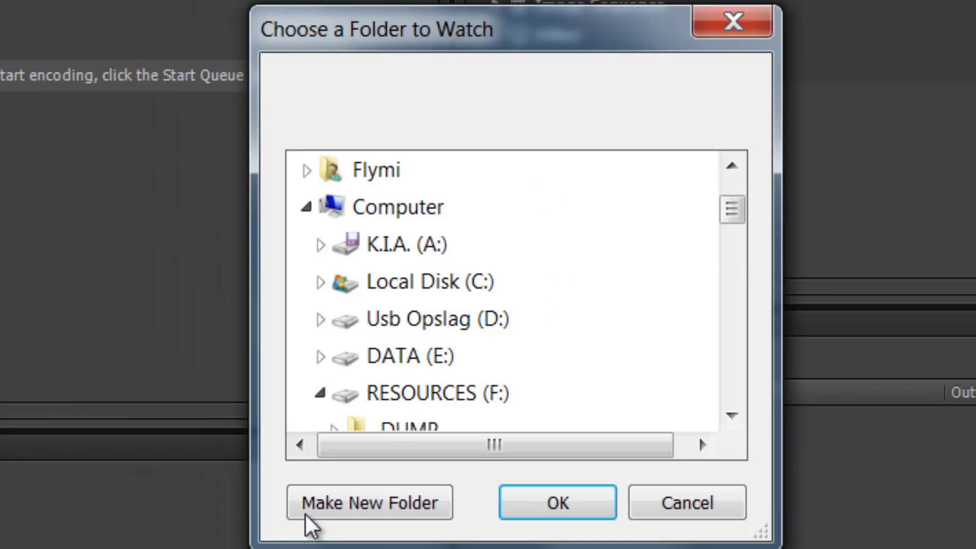
{"action": "left_click_drag", "start_coordinate": [732, 208], "coordinate": [758, 375]}
{"action": "left_click", "coordinate": [519, 329]}
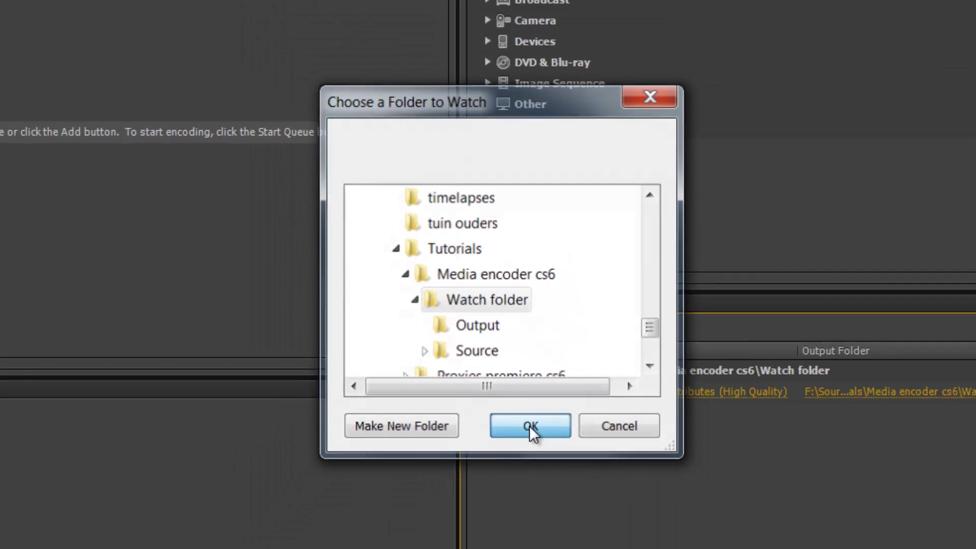
{"action": "left_click", "coordinate": [559, 509]}
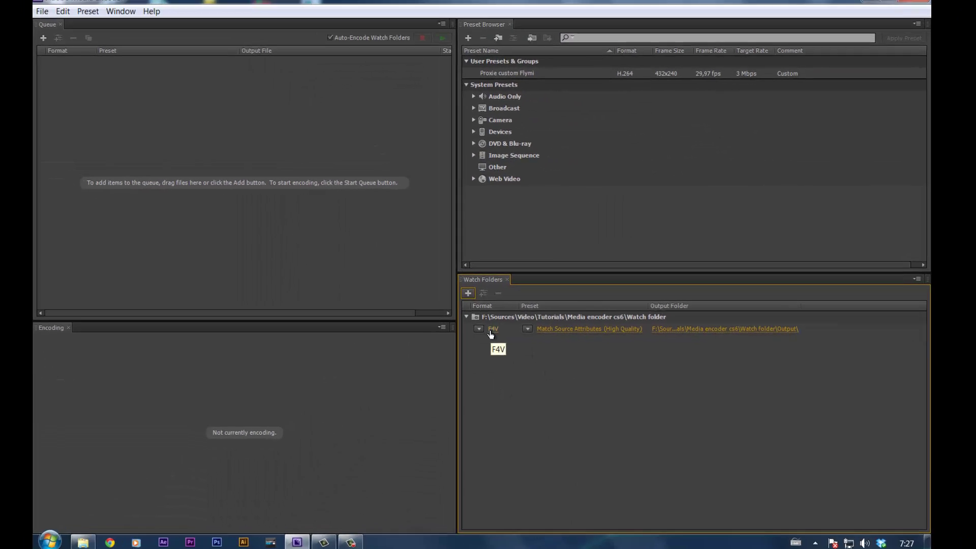
Switch the watch folder's output to H.264 using the Proxie custom Flymi preset (432x240, 3 Mbps).
{"action": "left_click", "coordinate": [497, 332]}
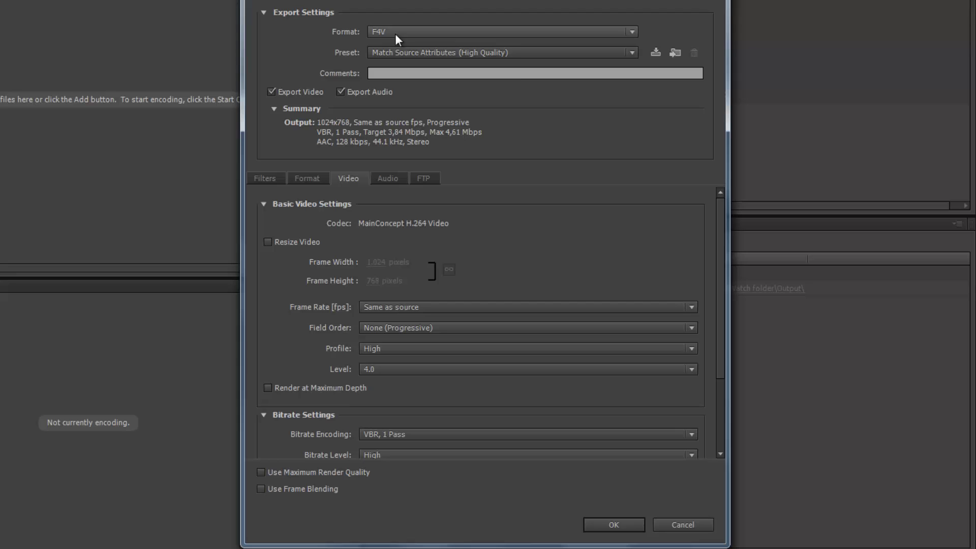
{"action": "left_click", "coordinate": [395, 33]}
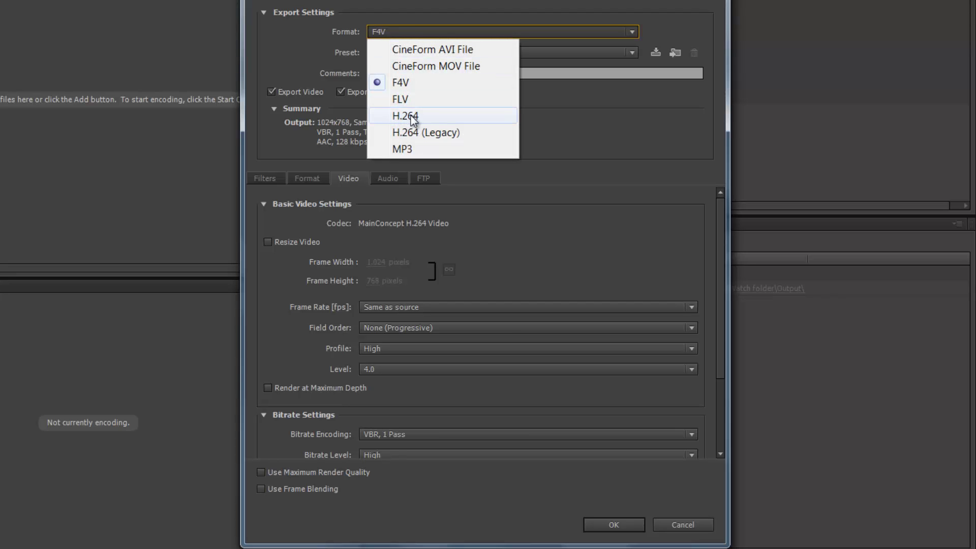
{"action": "left_click", "coordinate": [413, 117]}
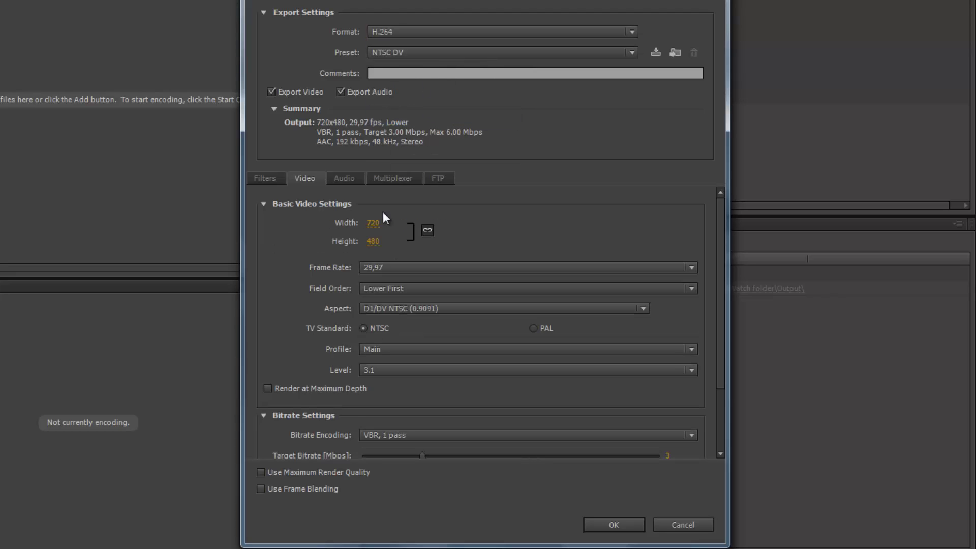
{"action": "left_click", "coordinate": [408, 54]}
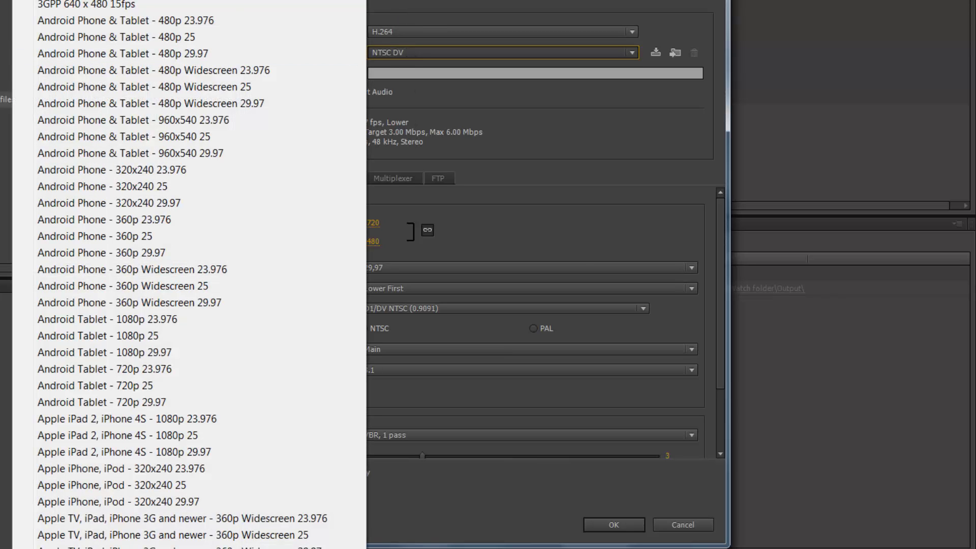
{"action": "key", "text": "Return"}
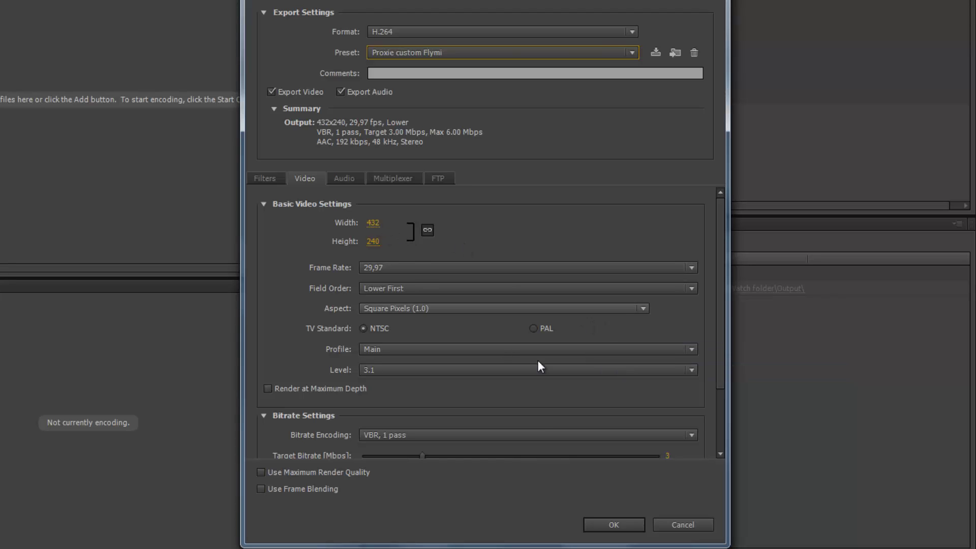
{"action": "scroll", "coordinate": [620, 306], "scroll_direction": "down", "scroll_amount": 2}
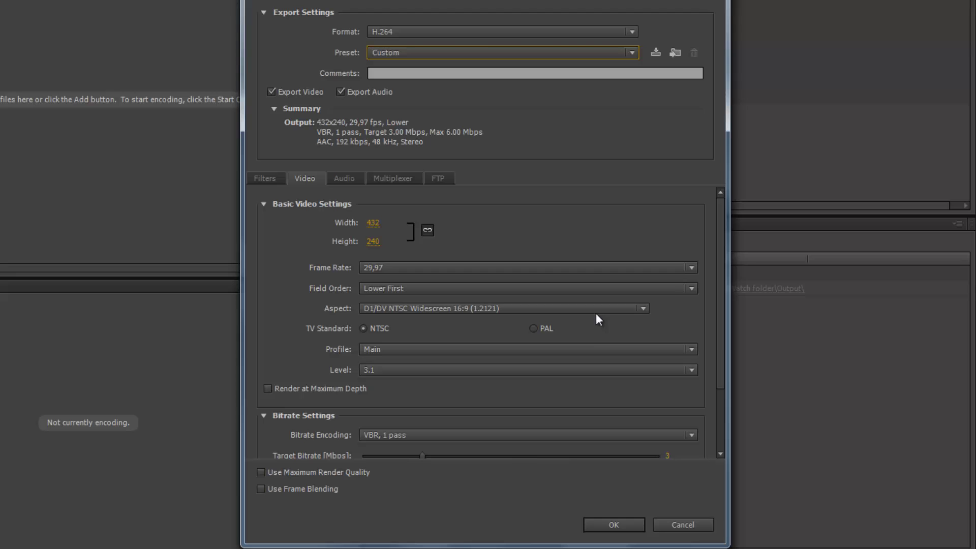
{"action": "scroll", "coordinate": [596, 312], "scroll_direction": "up", "scroll_amount": 2}
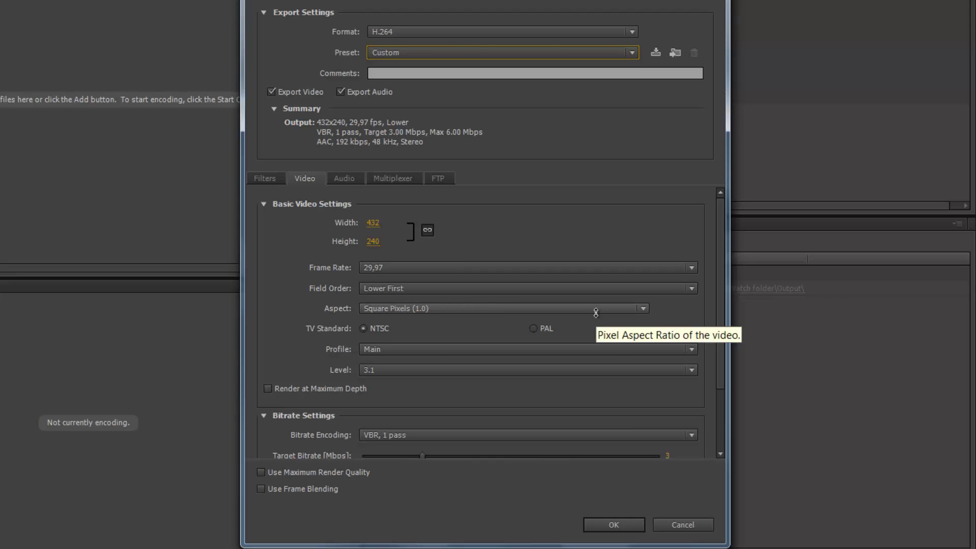
{"action": "left_click_drag", "start_coordinate": [721, 216], "coordinate": [725, 289]}
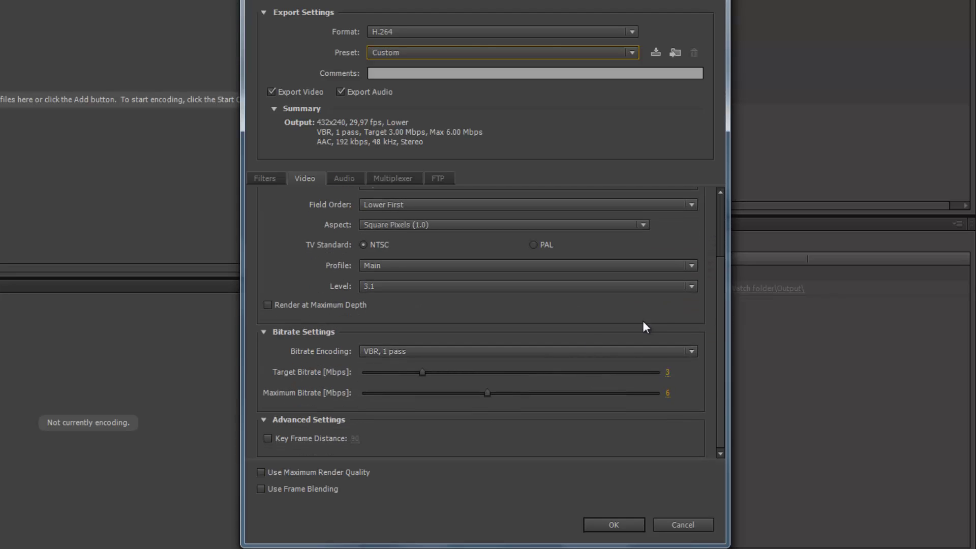
{"action": "left_click", "coordinate": [614, 524]}
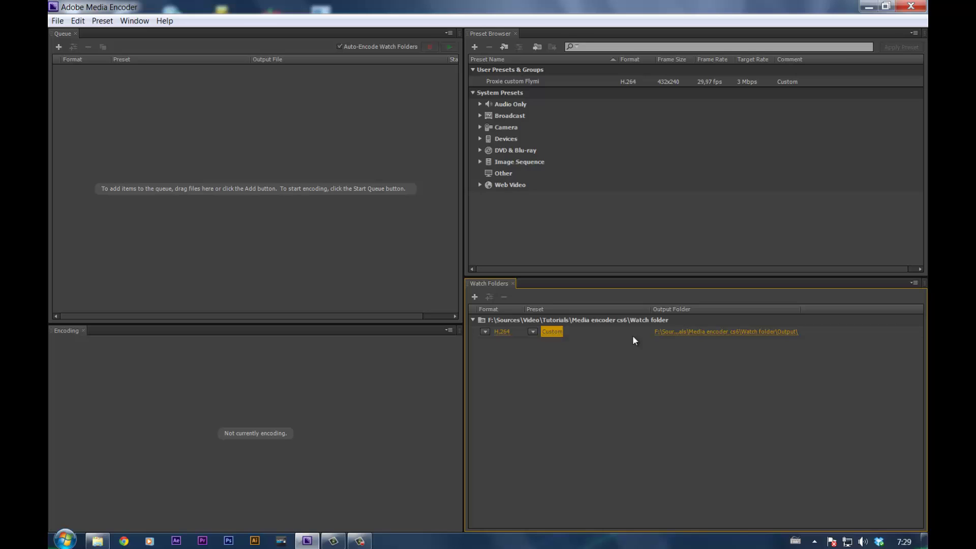
{"action": "left_click", "coordinate": [664, 333]}
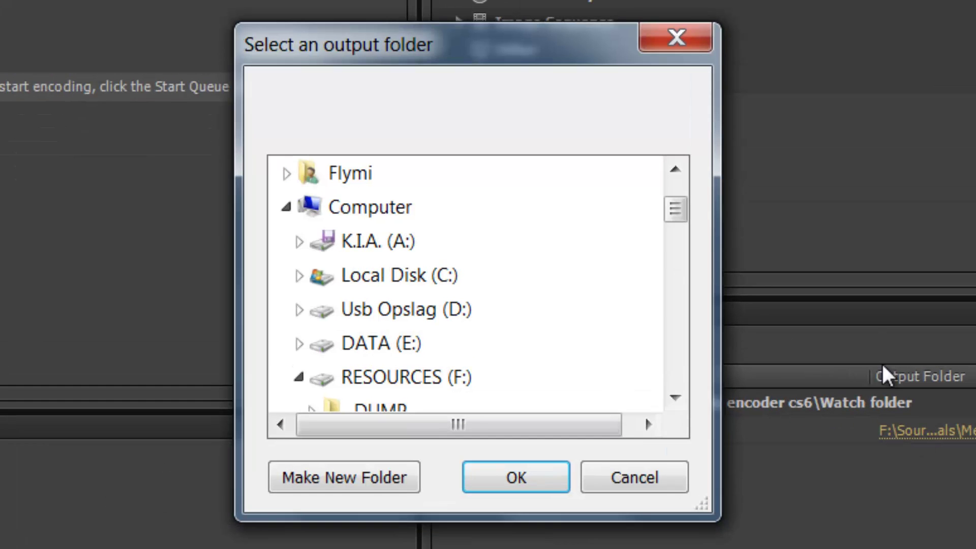
{"action": "left_click_drag", "start_coordinate": [678, 212], "coordinate": [700, 355]}
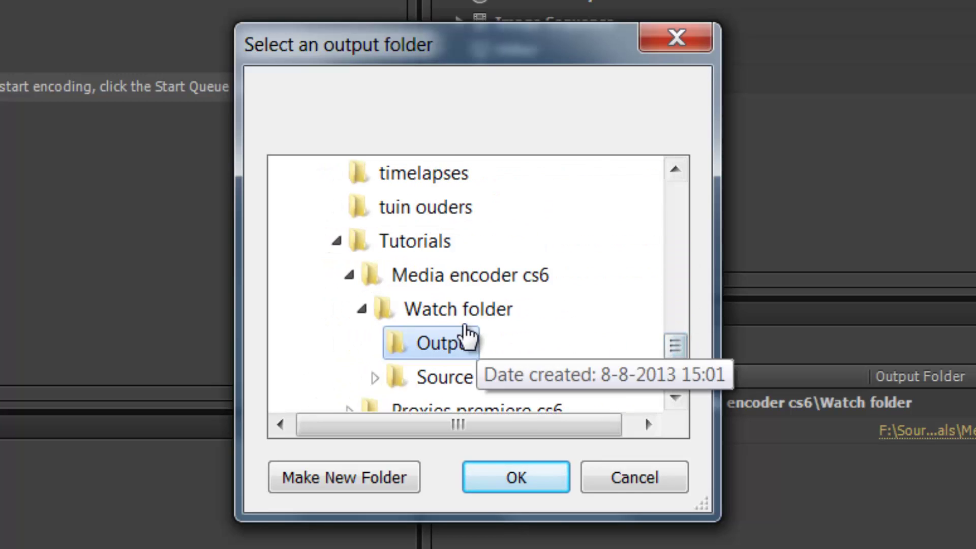
{"action": "left_click", "coordinate": [480, 359]}
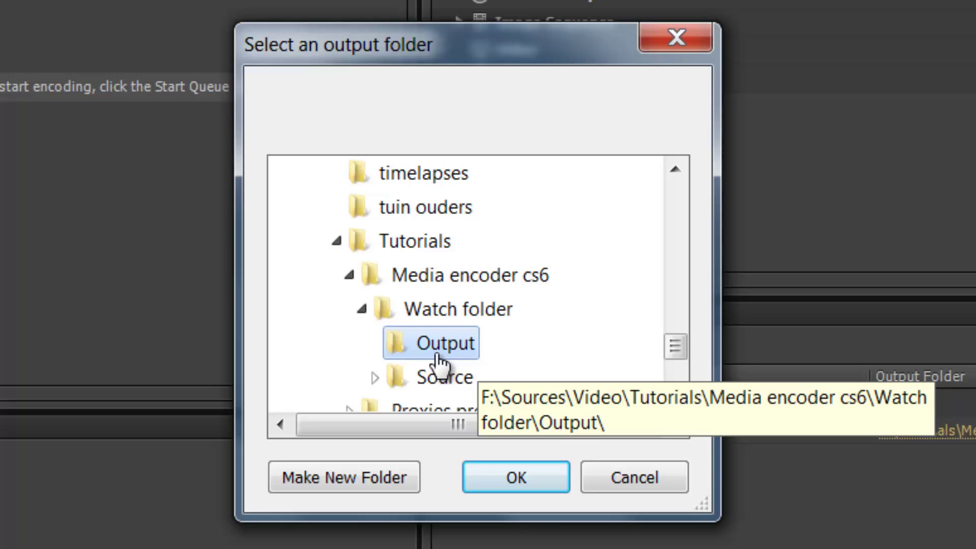
{"action": "left_click", "coordinate": [634, 478]}
In Explorer's Media encoder cs6 folder, select Watch folder, then play the original GOPR1955 clip.
{"action": "left_click", "coordinate": [97, 541]}
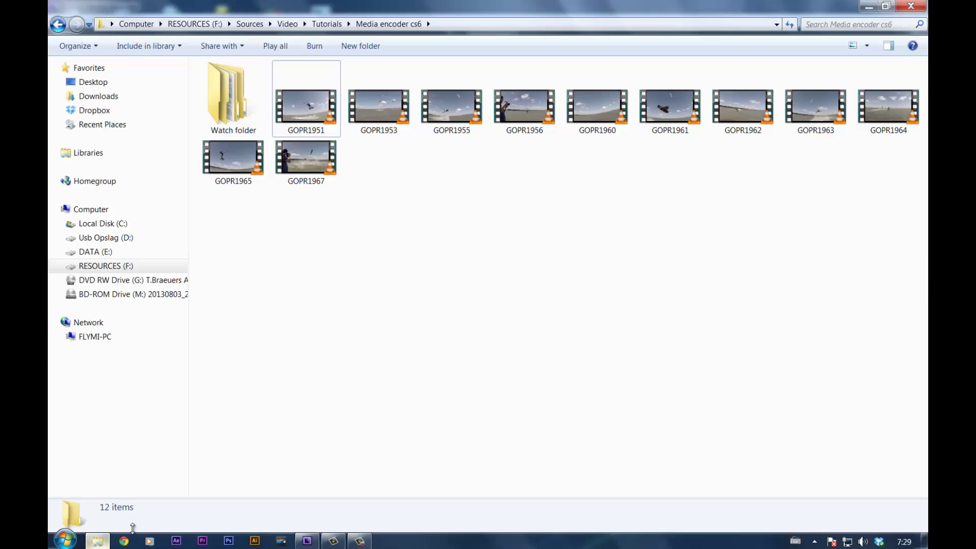
{"action": "left_click", "coordinate": [231, 99]}
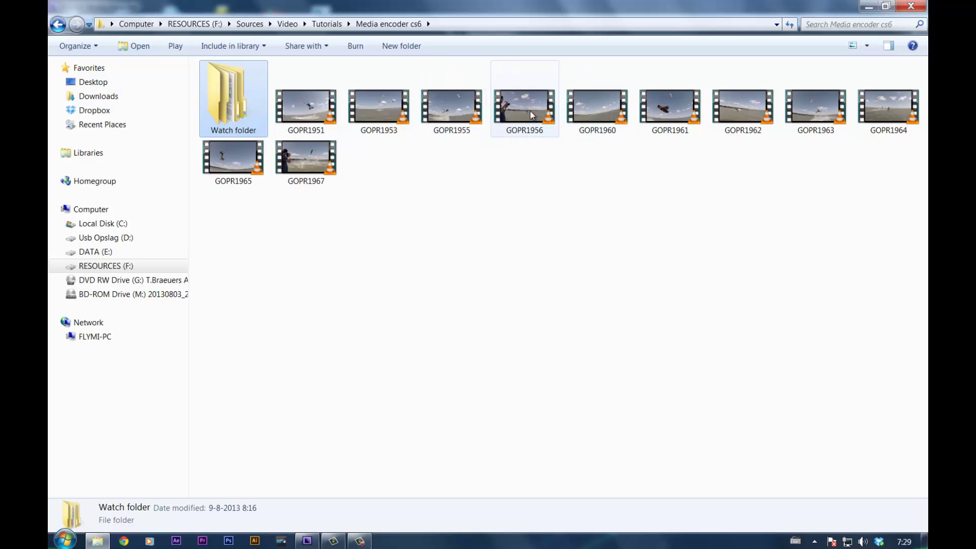
{"action": "double_click", "coordinate": [458, 105]}
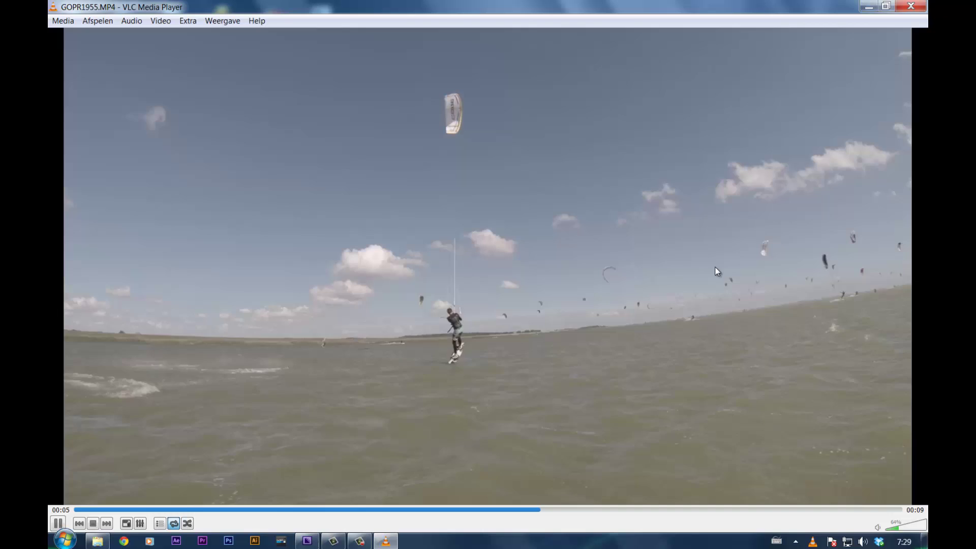
Close VLC after previewing the original GOPR1955 clip.
{"action": "left_click", "coordinate": [911, 6]}
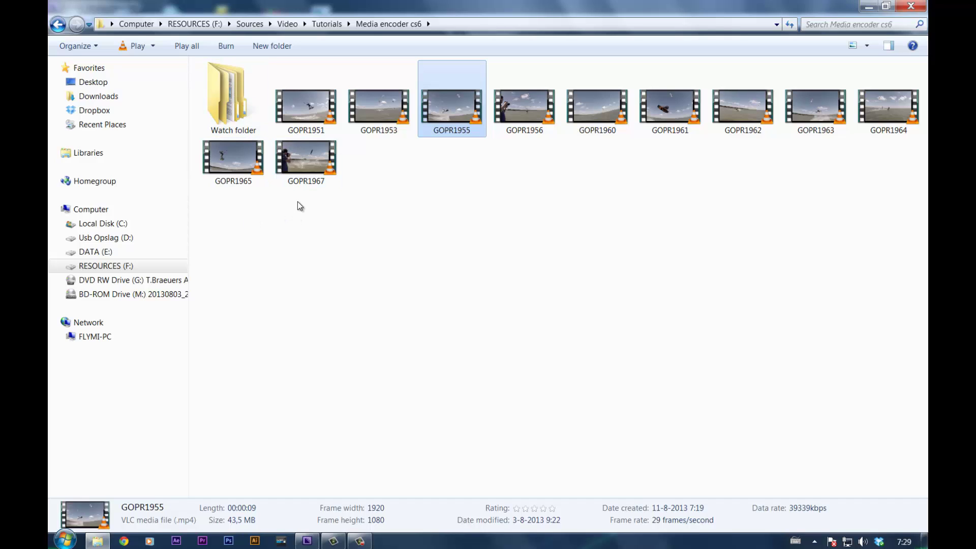
Select the GOPR clips, including GOPR1965, and drag them onto Watch folder.
{"action": "left_click_drag", "start_coordinate": [297, 214], "coordinate": [898, 82]}
{"action": "left_click", "coordinate": [233, 157], "text": "ctrl"}
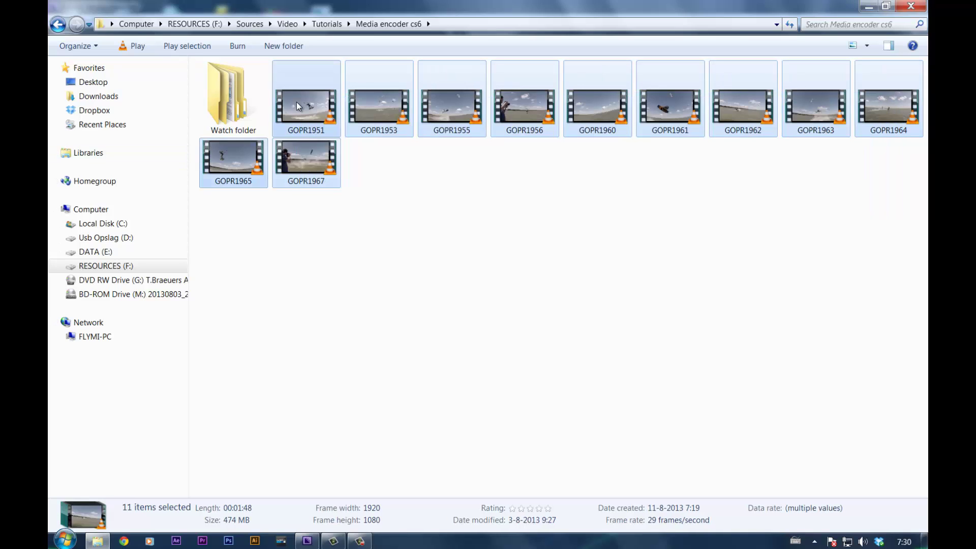
{"action": "left_click_drag", "start_coordinate": [233, 158], "coordinate": [228, 110]}
Return to Media Encoder and widen the Queue panel to track each clip's encoding status.
{"action": "left_click", "coordinate": [307, 540]}
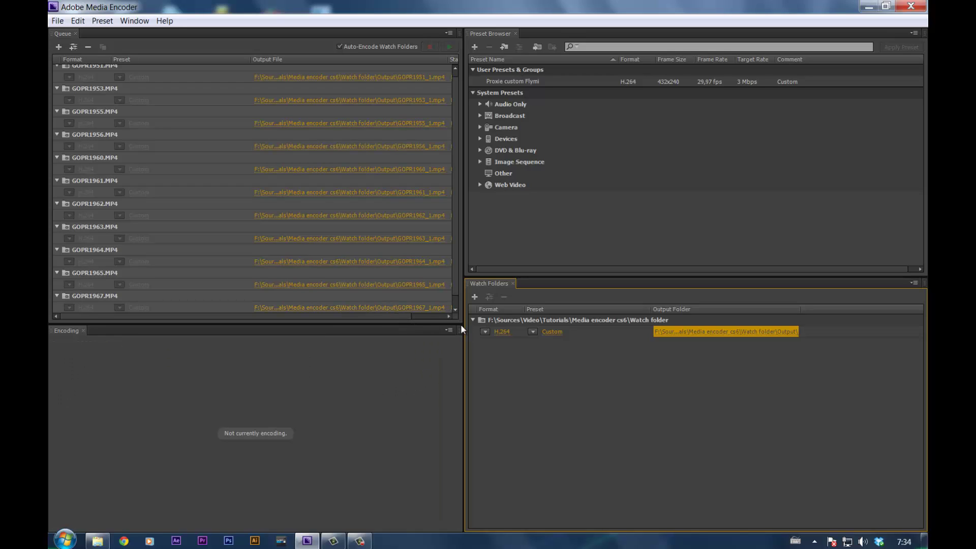
{"action": "left_click_drag", "start_coordinate": [464, 323], "coordinate": [533, 387]}
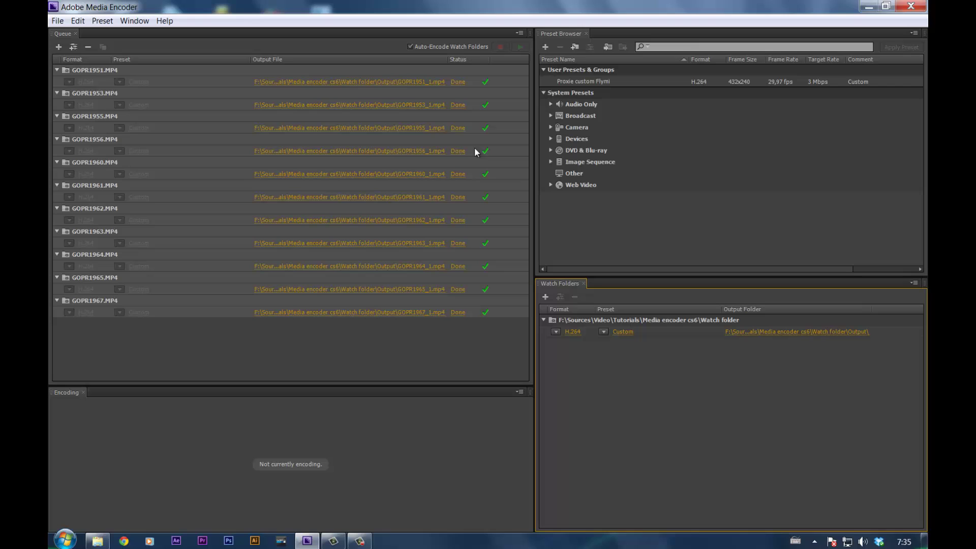
Minimize Media Encoder and browse into Watch folder > Output in Explorer.
{"action": "left_click", "coordinate": [869, 6]}
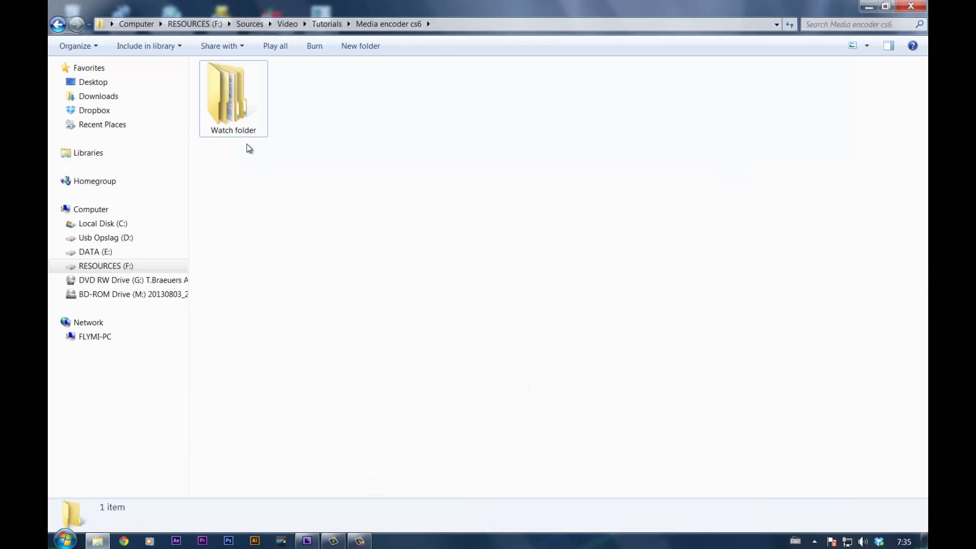
{"action": "double_click", "coordinate": [235, 102]}
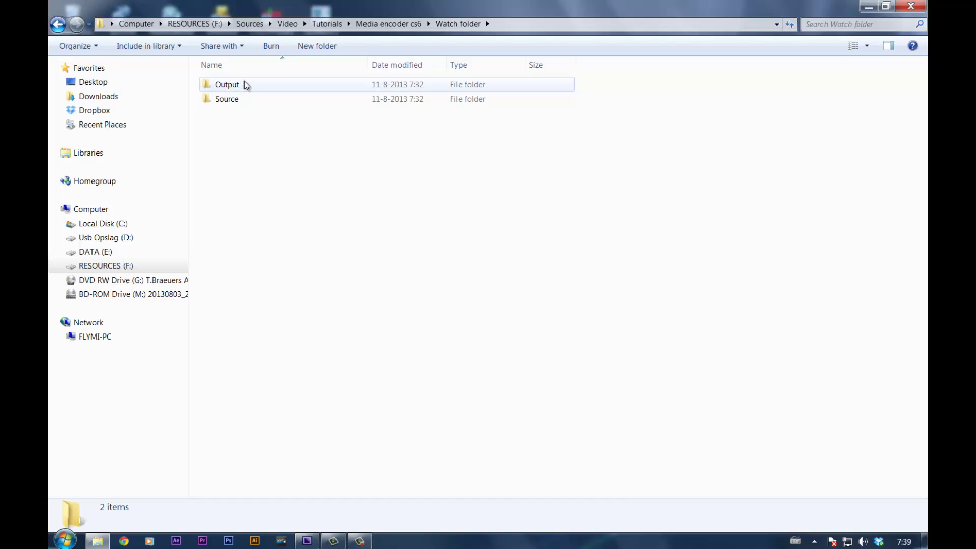
{"action": "double_click", "coordinate": [237, 89]}
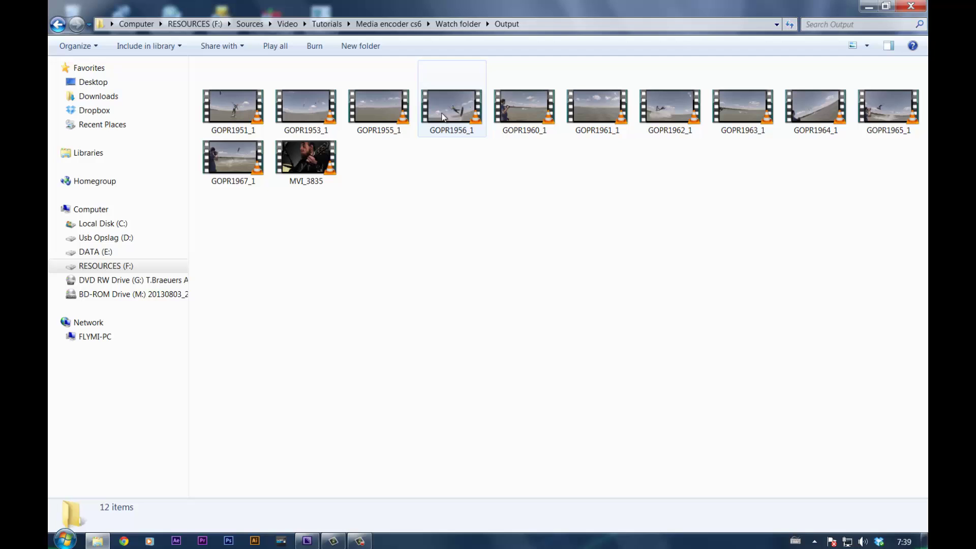
Play the converted GOPR1960_1 proxy clip in VLC.
{"action": "double_click", "coordinate": [517, 114]}
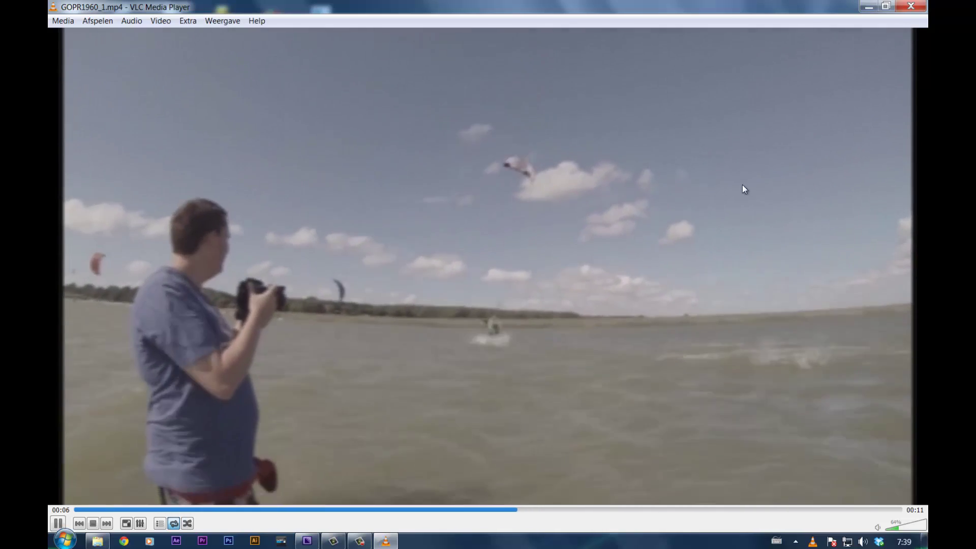
Close VLC and select GOPR1956_1 to check its 432x240 frame size in the details pane.
{"action": "left_click", "coordinate": [911, 6]}
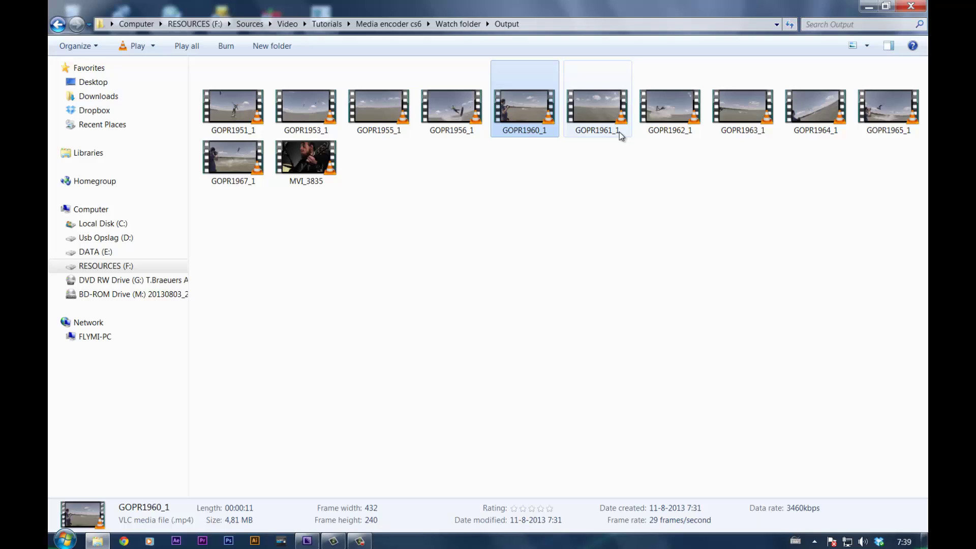
{"action": "left_click", "coordinate": [434, 102]}
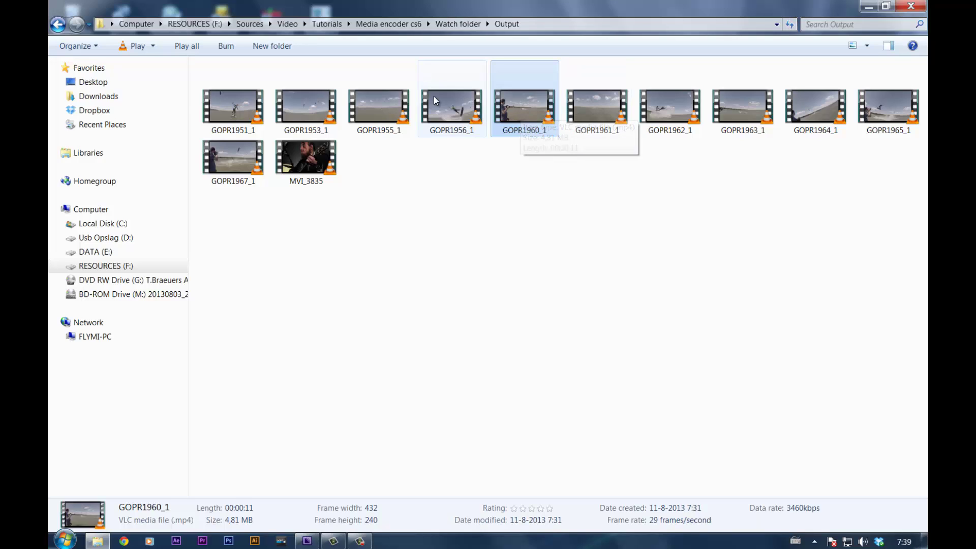